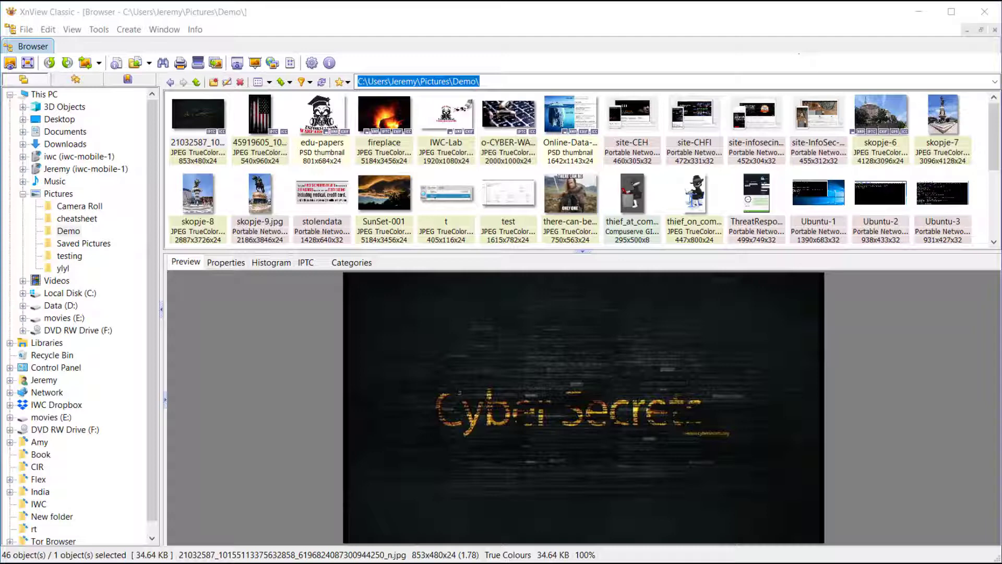
Step: Inspect the file properties and IPTC metadata of the Cyber Secrets image, the first picture in the Demo folder
{"action": "left_click", "coordinate": [203, 118]}
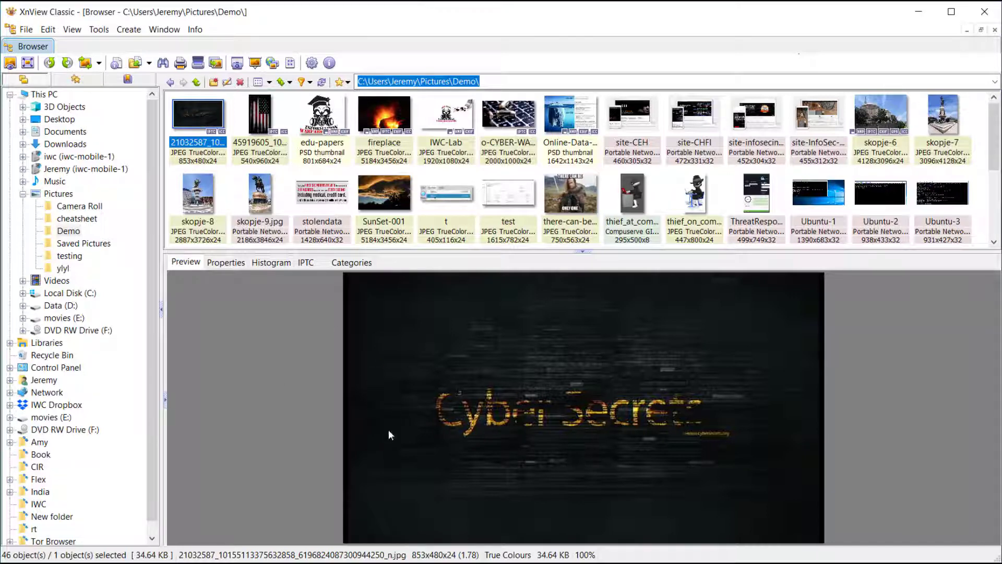
{"action": "left_click", "coordinate": [216, 265]}
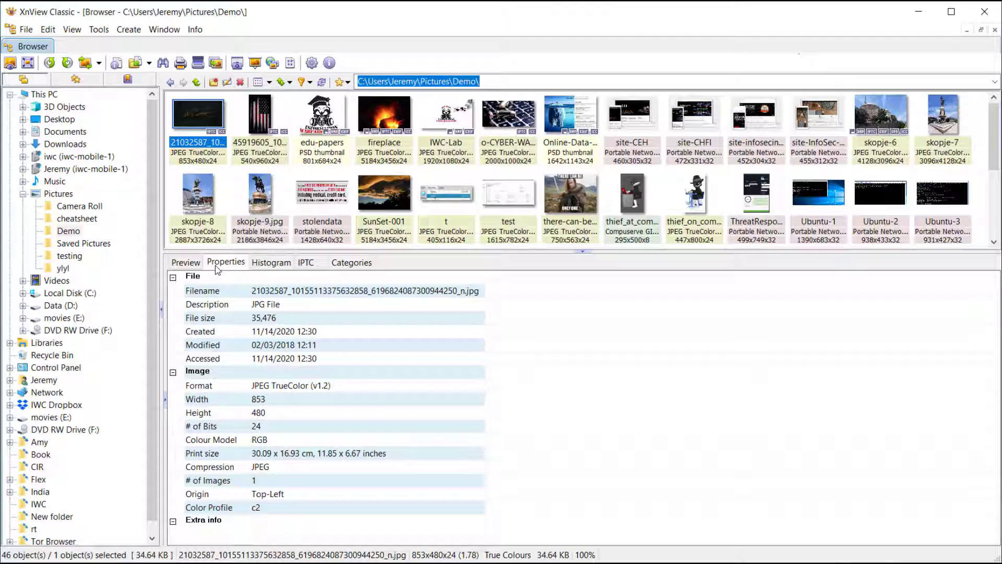
{"action": "left_click", "coordinate": [306, 263]}
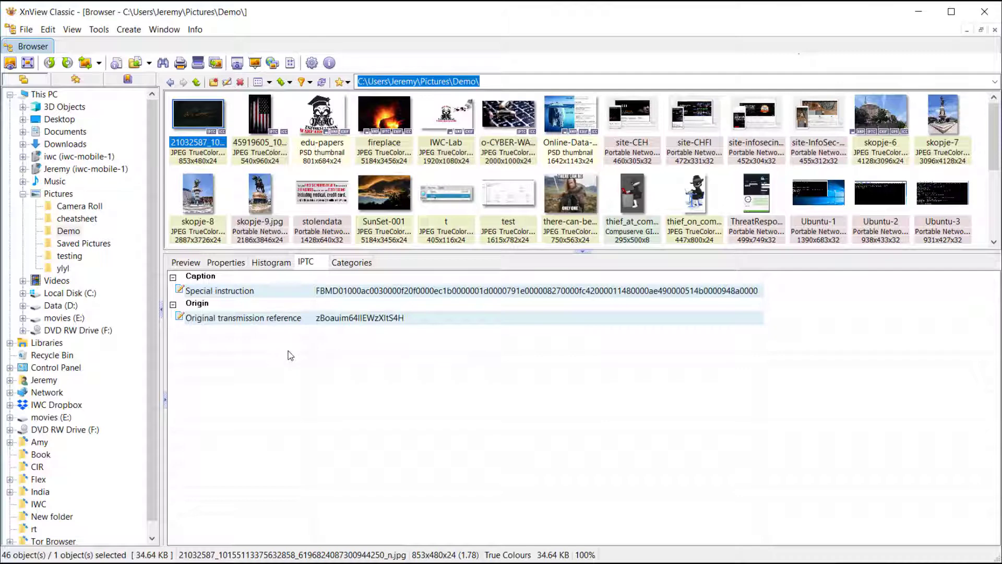
{"action": "left_click", "coordinate": [225, 263]}
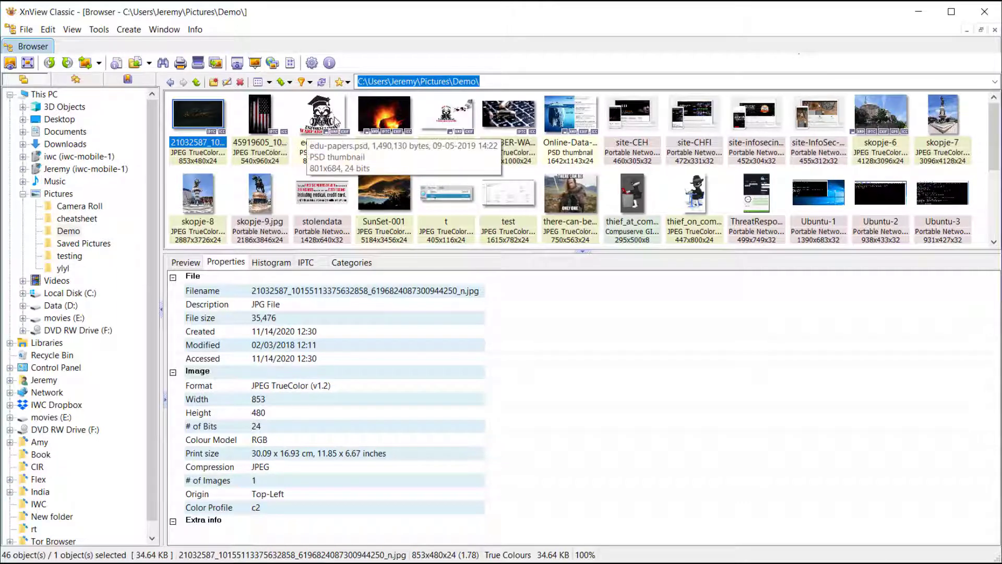
Step: Examine the EXIF metadata of edu-papers.psd, checking the software and date modified entries
{"action": "left_click", "coordinate": [336, 121]}
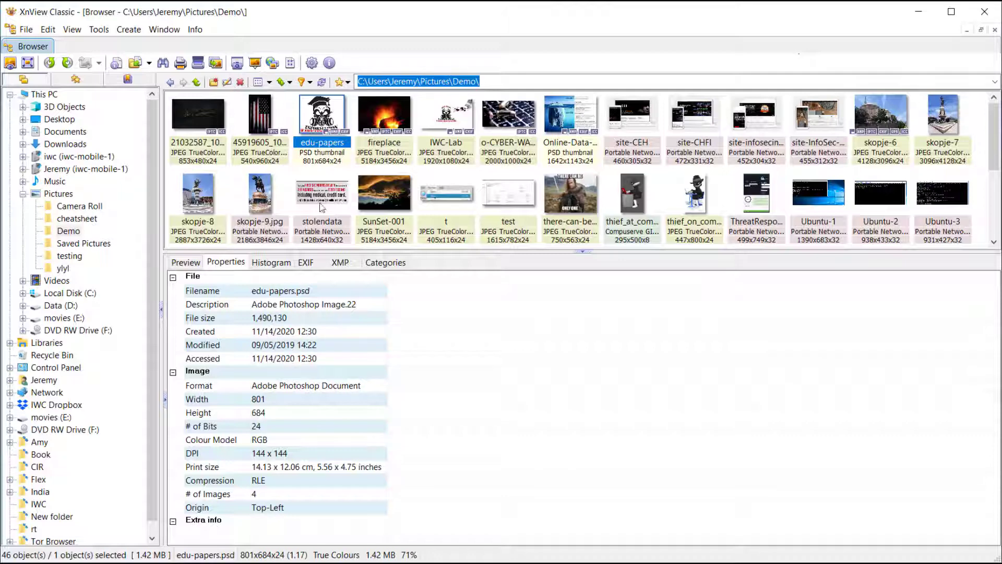
{"action": "left_click", "coordinate": [306, 263]}
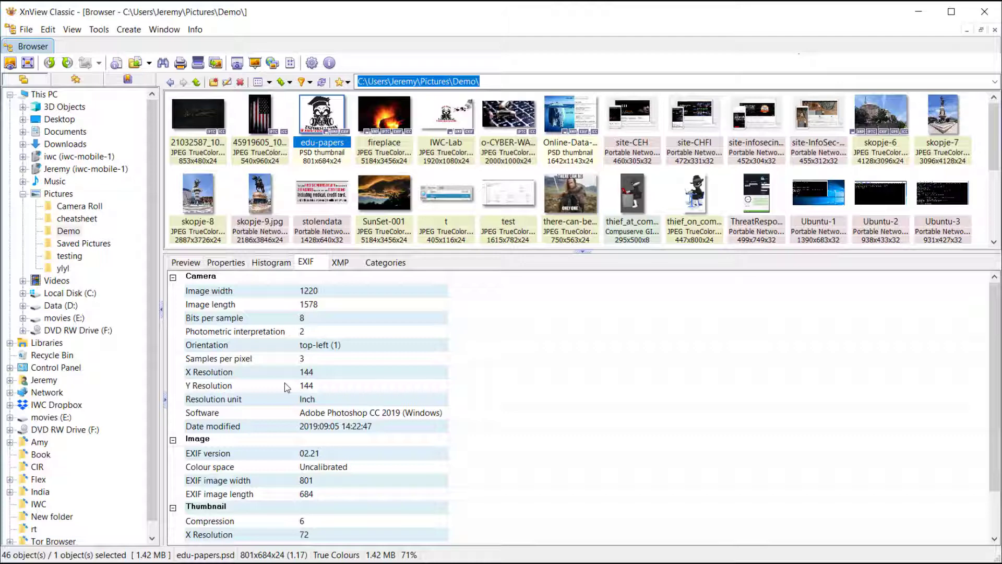
{"action": "left_click", "coordinate": [204, 415]}
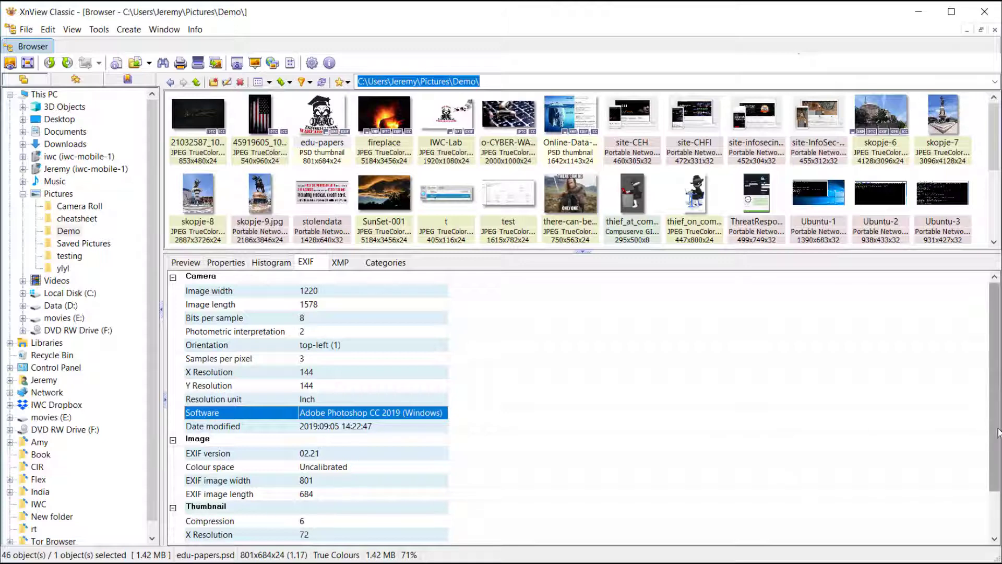
{"action": "mouse_move", "coordinate": [994, 435]}
{"action": "left_mouse_down"}
{"action": "mouse_move", "coordinate": [989, 508]}
{"action": "mouse_move", "coordinate": [994, 423]}
{"action": "left_mouse_up"}
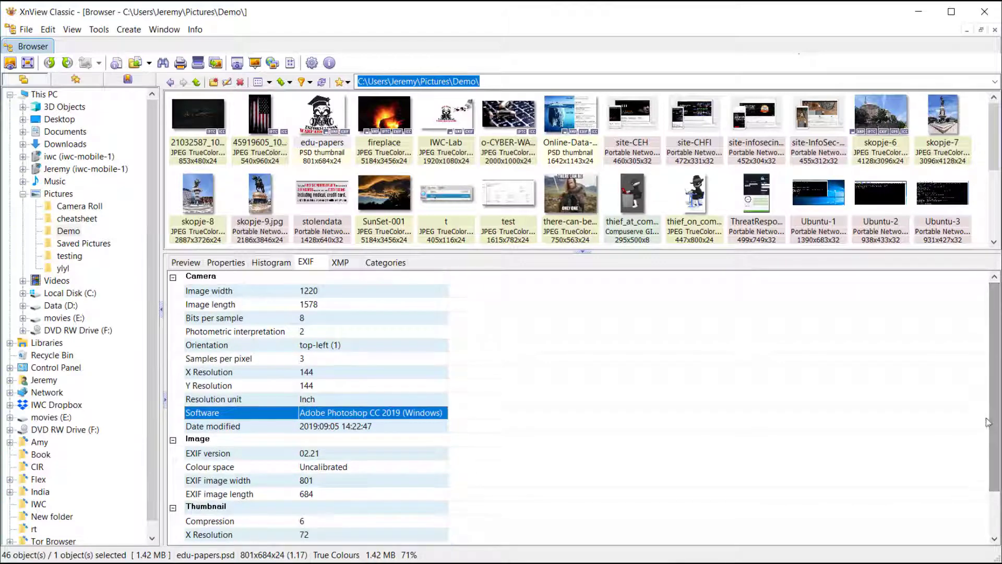
{"action": "left_click", "coordinate": [332, 429]}
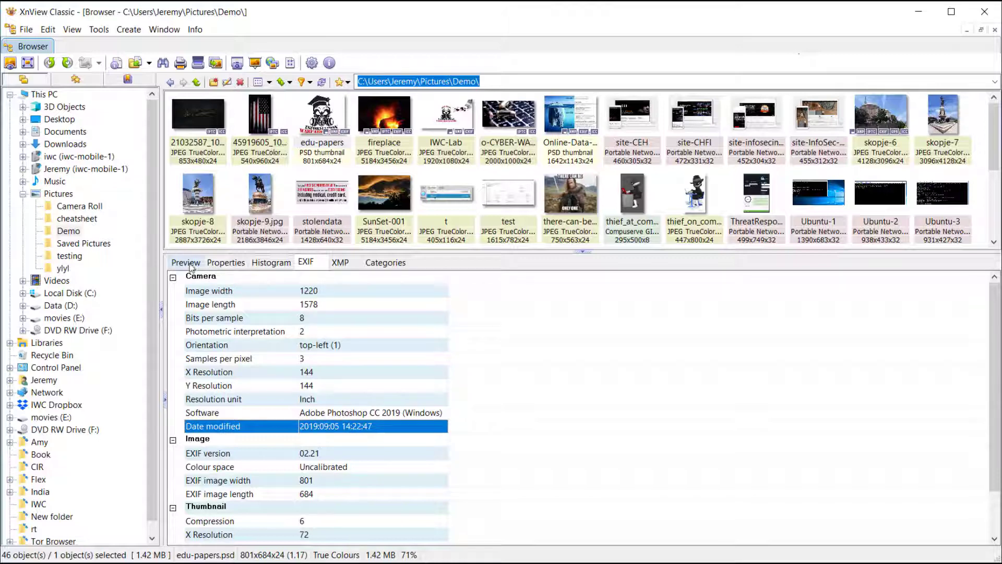
Step: Compare the file-system modified date of edu-papers.psd with its EXIF date modified
{"action": "left_click", "coordinate": [230, 266]}
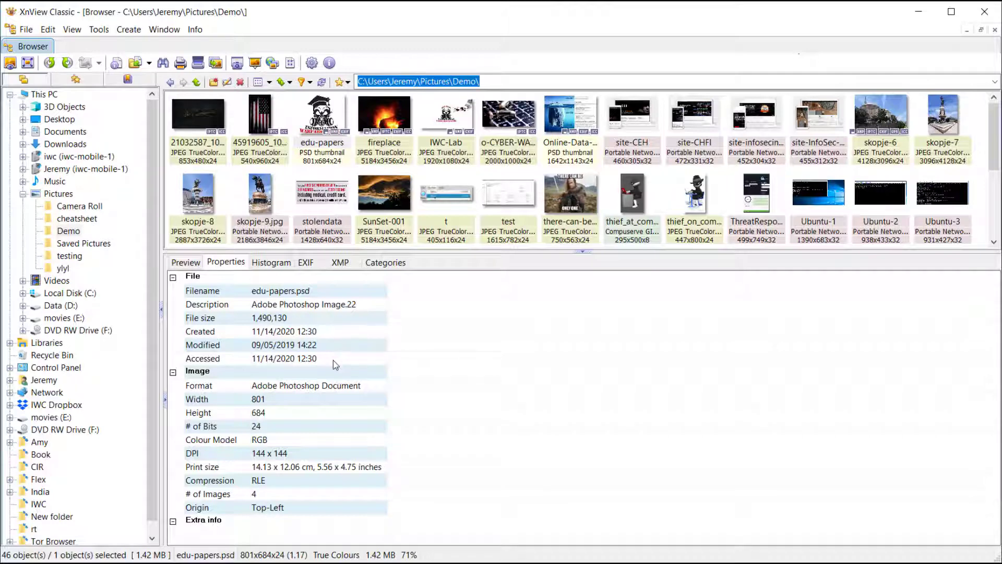
{"action": "left_click", "coordinate": [275, 345]}
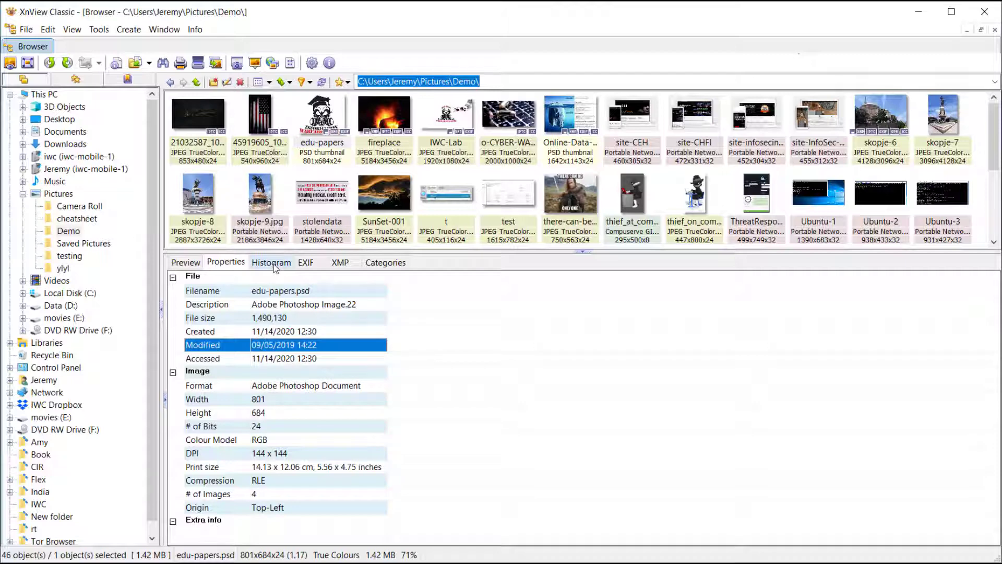
{"action": "left_click", "coordinate": [306, 262]}
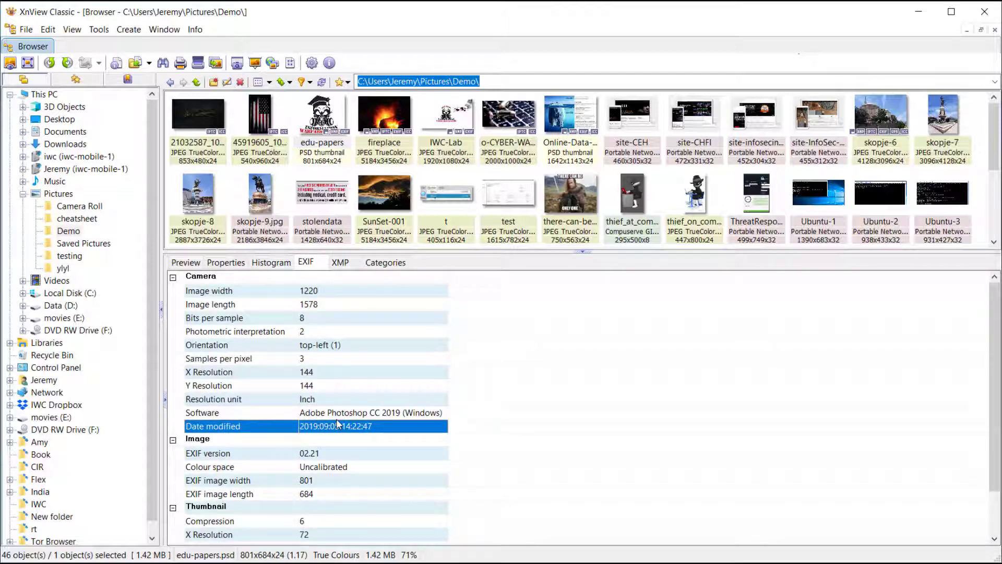
Step: Preview fireplace.jpg and review its EXIF data from the camera model and editing software through the dates and GPS section
{"action": "left_click", "coordinate": [396, 119]}
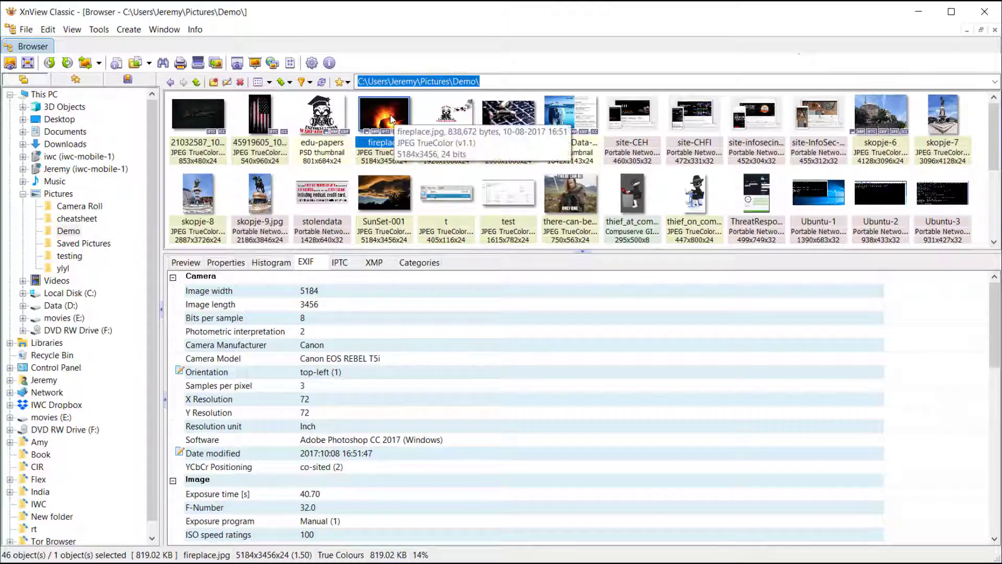
{"action": "left_click", "coordinate": [191, 264]}
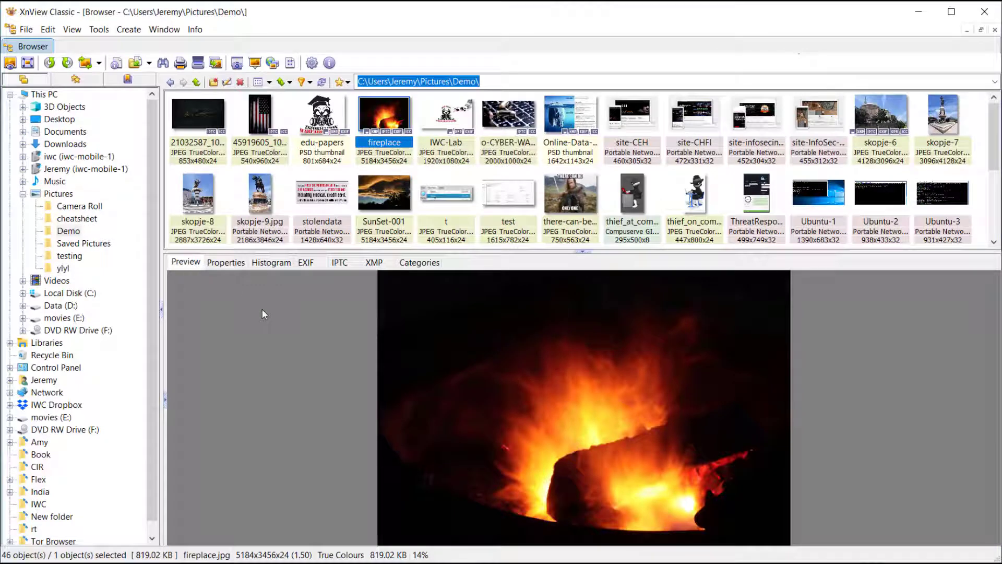
{"action": "left_click", "coordinate": [310, 265]}
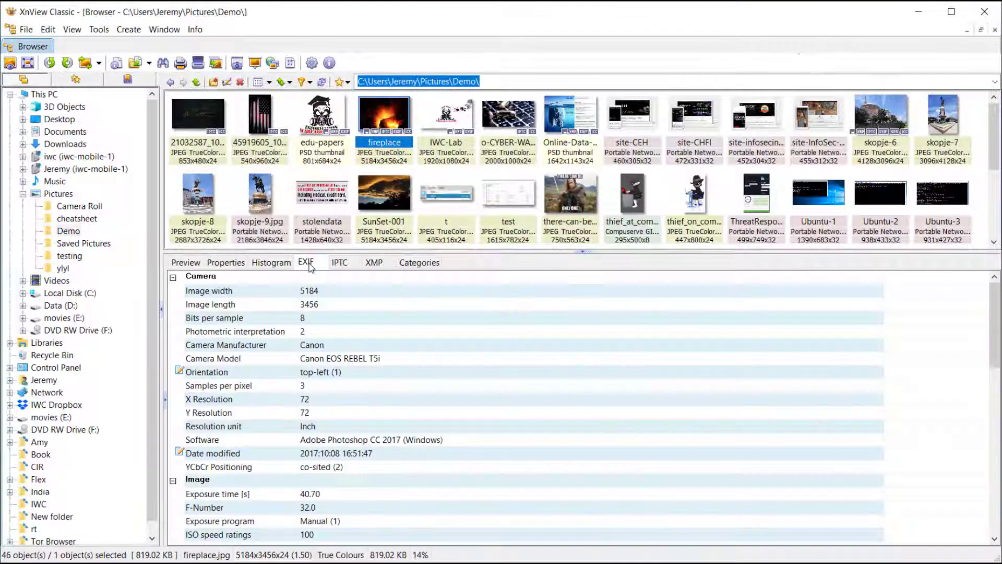
{"action": "left_click", "coordinate": [386, 364]}
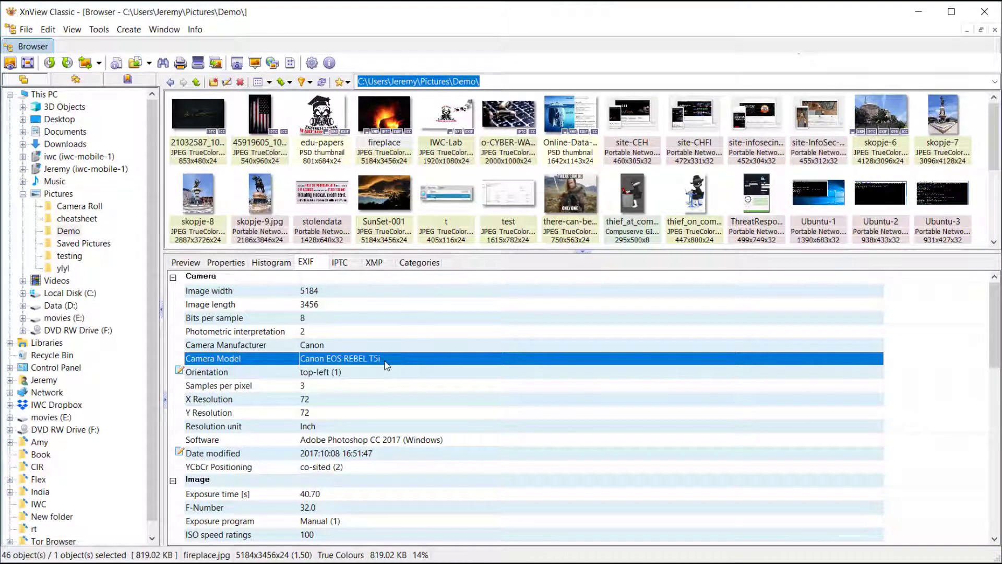
{"action": "left_click", "coordinate": [344, 440]}
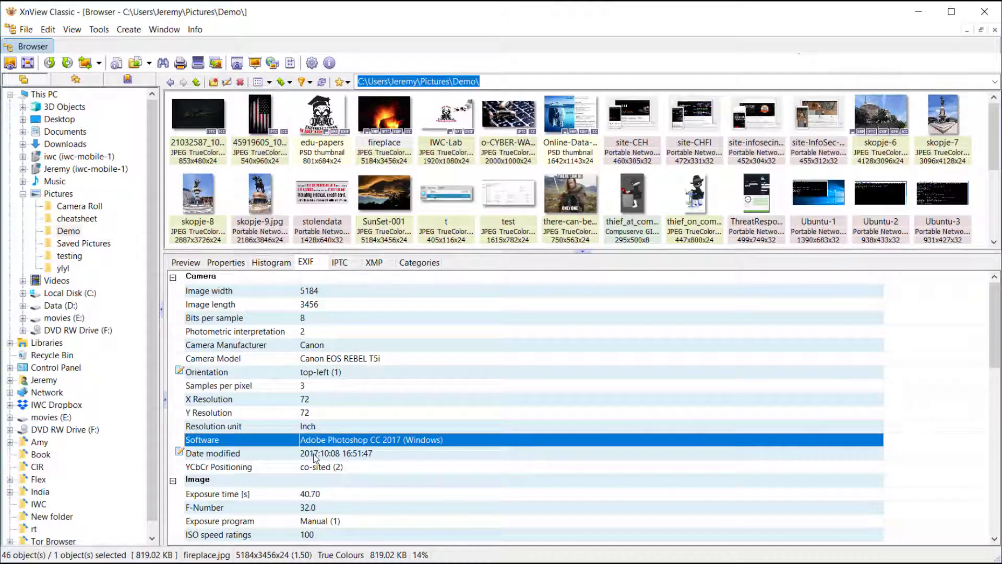
{"action": "left_click_drag", "start_coordinate": [997, 310], "coordinate": [995, 402]}
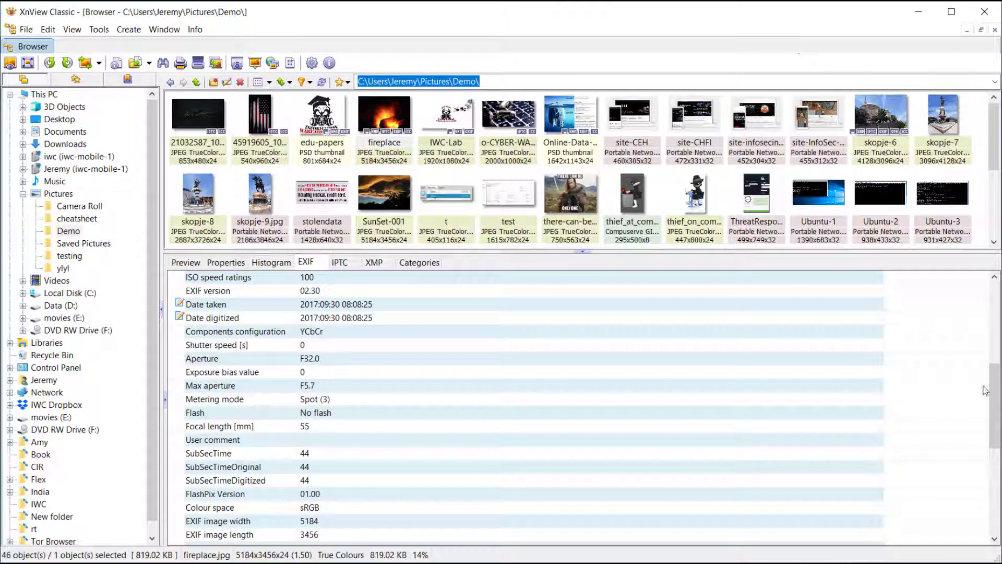
{"action": "left_click_drag", "start_coordinate": [995, 395], "coordinate": [993, 479]}
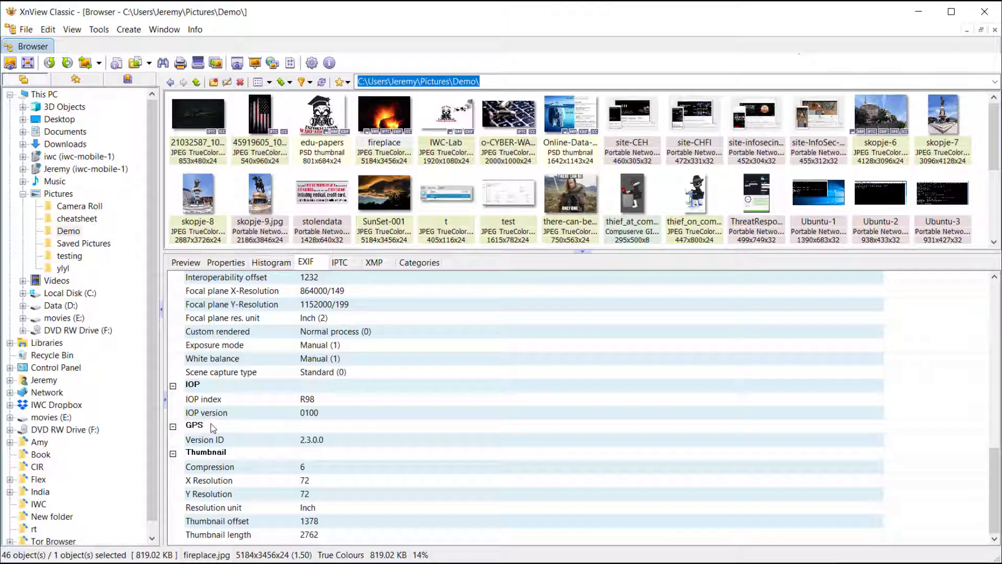
Step: Preview skopje-6.jpg and check its file properties, including the modified date
{"action": "left_click", "coordinate": [885, 118]}
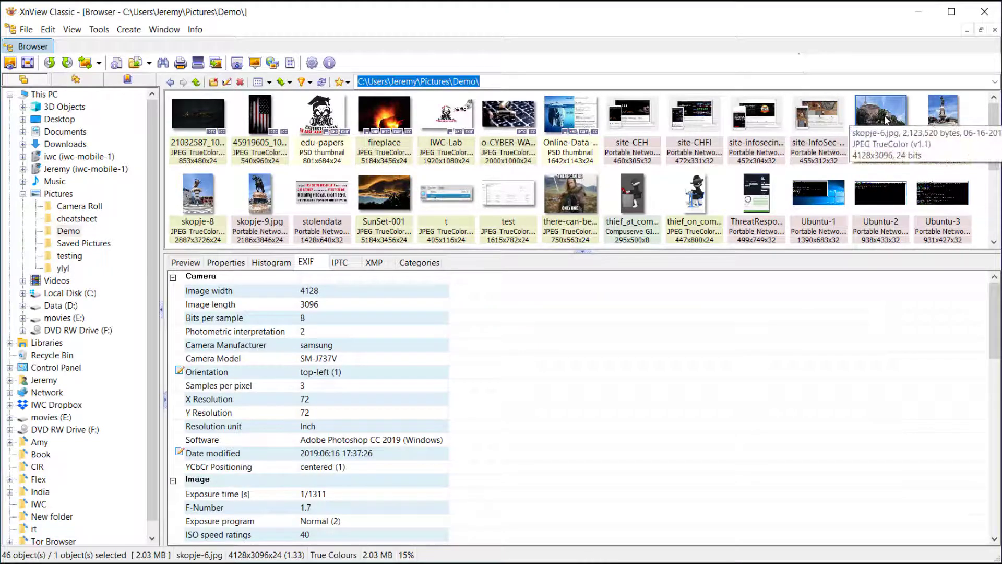
{"action": "left_click", "coordinate": [189, 263]}
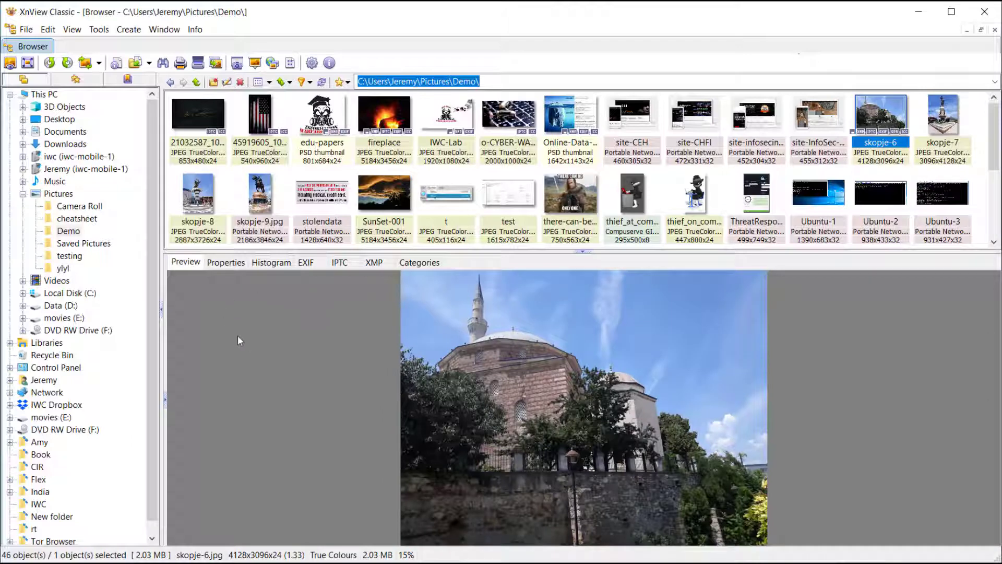
{"action": "left_click", "coordinate": [226, 263]}
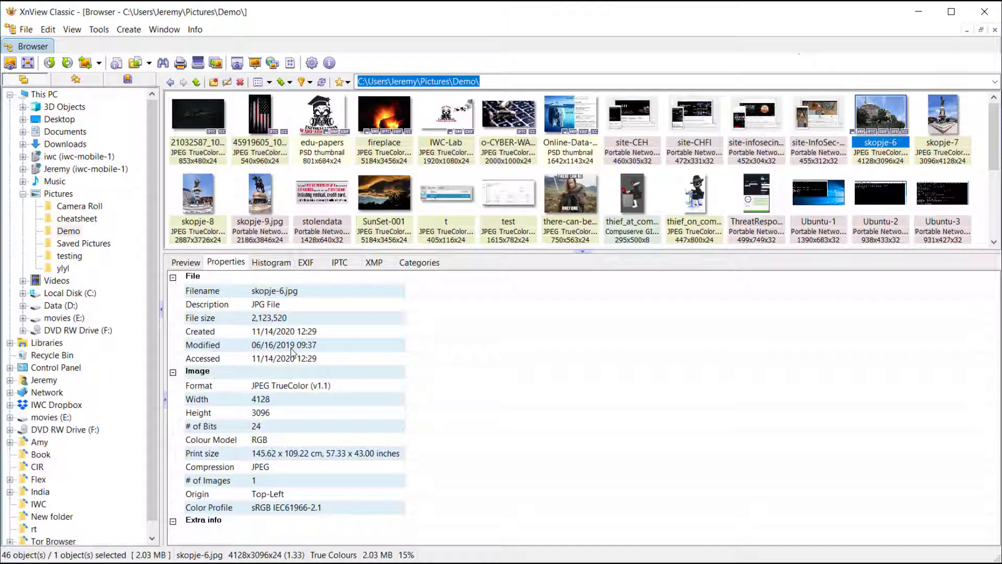
Step: Review the EXIF data of skopje-6.jpg down to its GPS coordinates and date stamp
{"action": "left_click", "coordinate": [307, 262]}
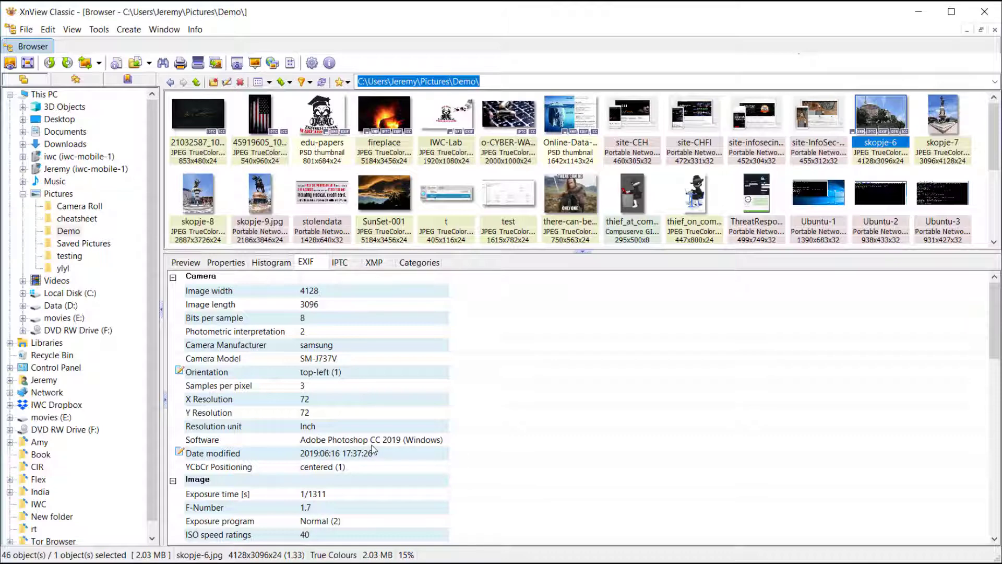
{"action": "left_click", "coordinate": [529, 459]}
{"action": "key", "text": "Down"}
{"action": "key", "text": "Down"}
{"action": "key", "text": "Down"}
{"action": "key", "text": "Down"}
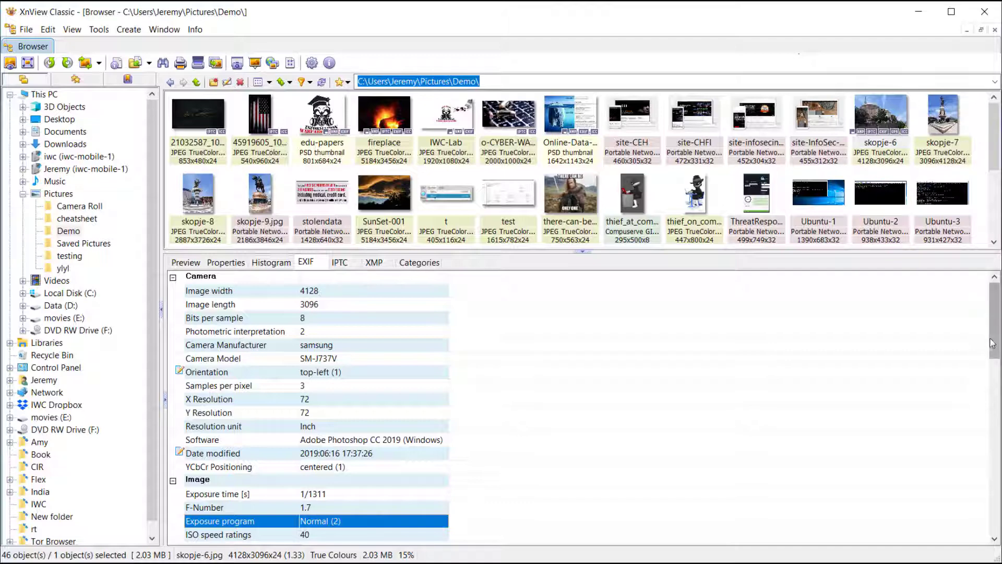
{"action": "left_click_drag", "start_coordinate": [994, 342], "coordinate": [996, 494]}
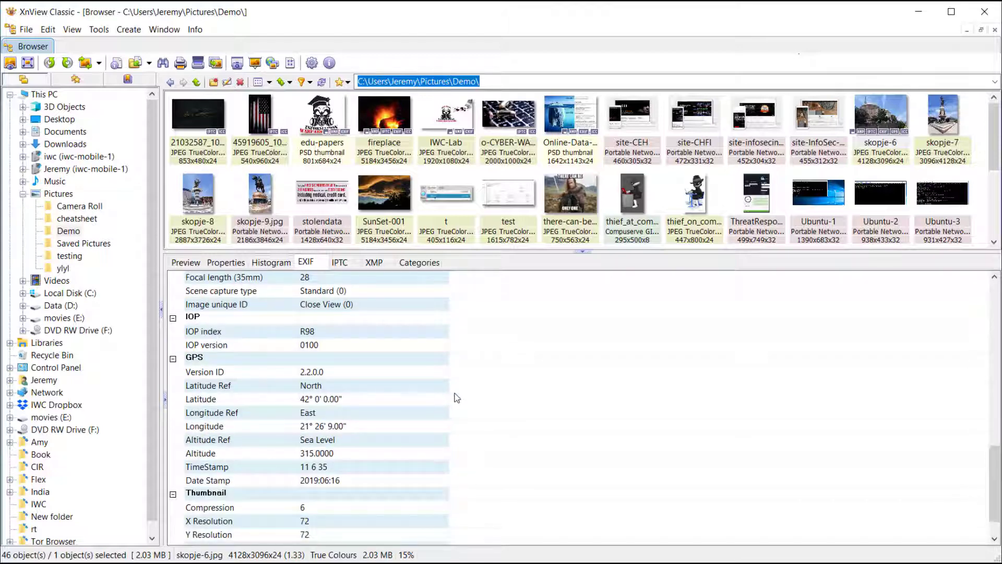
{"action": "left_click", "coordinate": [315, 484]}
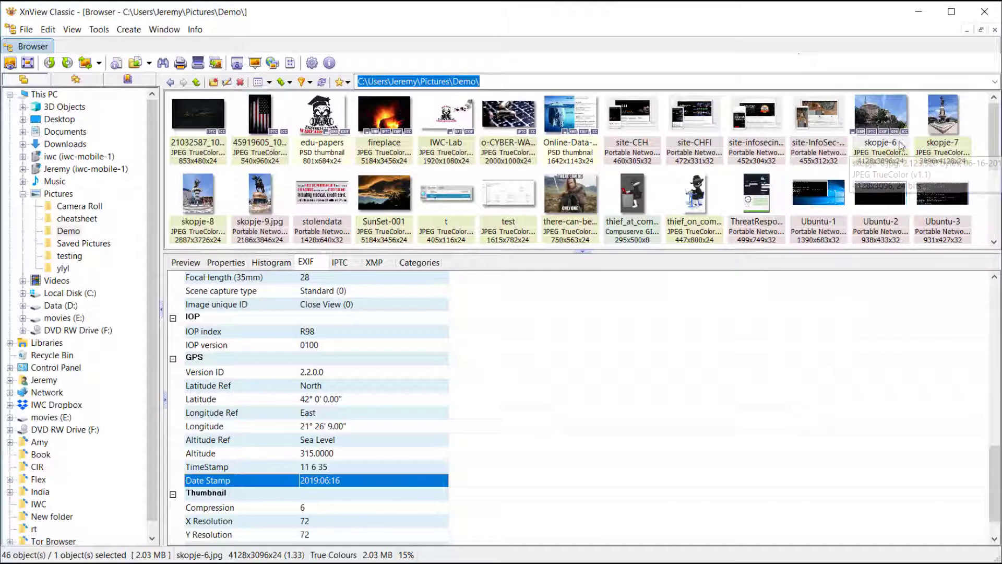
Step: Open the GPS location of skopje-6.jpg in GeoHack and look through the listed map services
{"action": "right_click", "coordinate": [881, 111]}
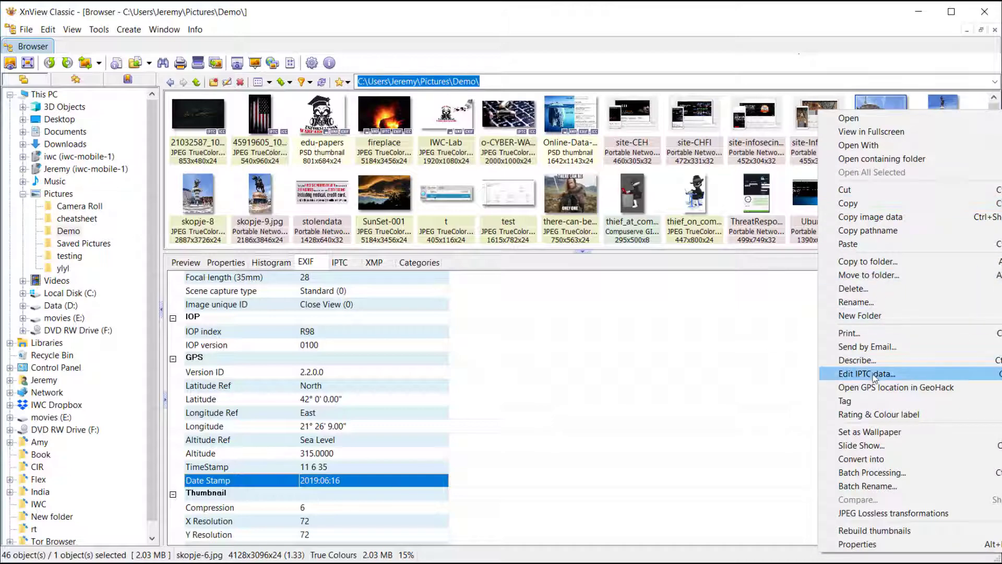
{"action": "left_click", "coordinate": [908, 389]}
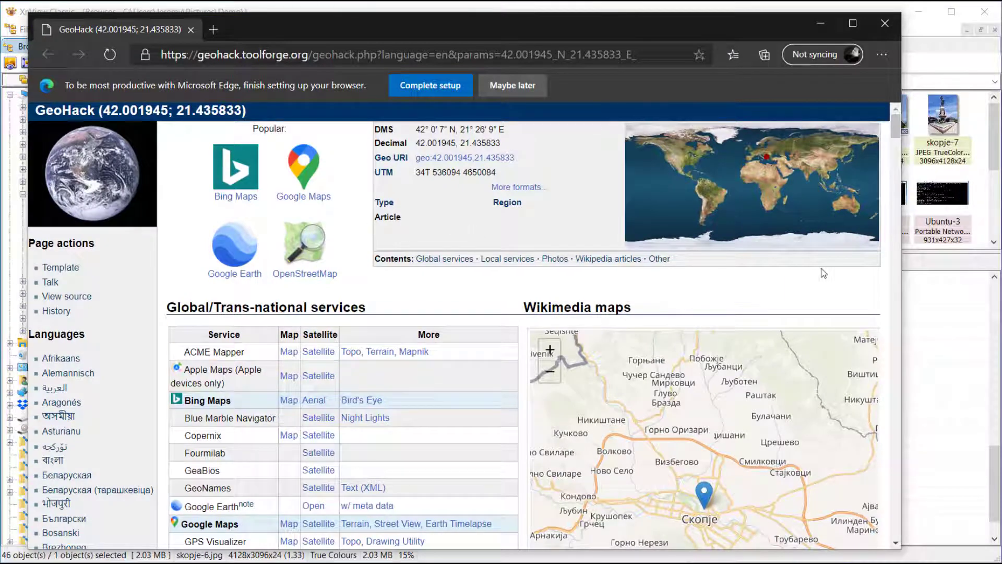
{"action": "left_click", "coordinate": [896, 151]}
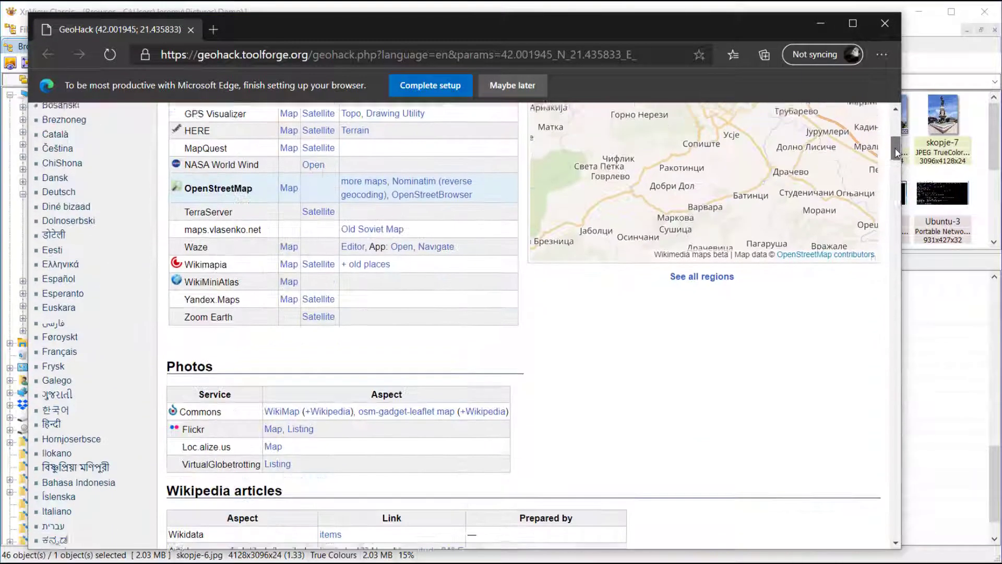
{"action": "left_click_drag", "start_coordinate": [897, 152], "coordinate": [897, 140]}
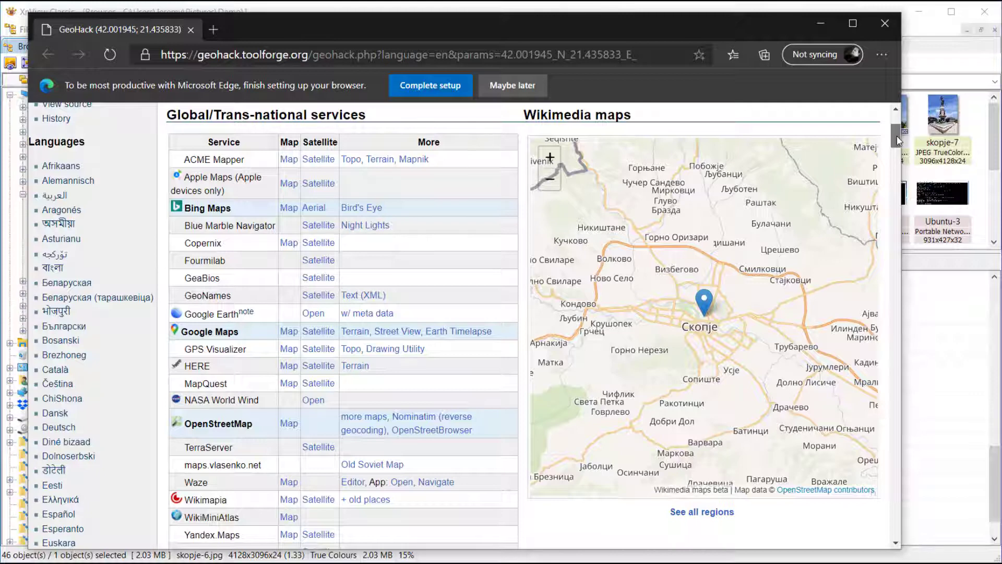
{"action": "left_click_drag", "start_coordinate": [898, 140], "coordinate": [678, 219]}
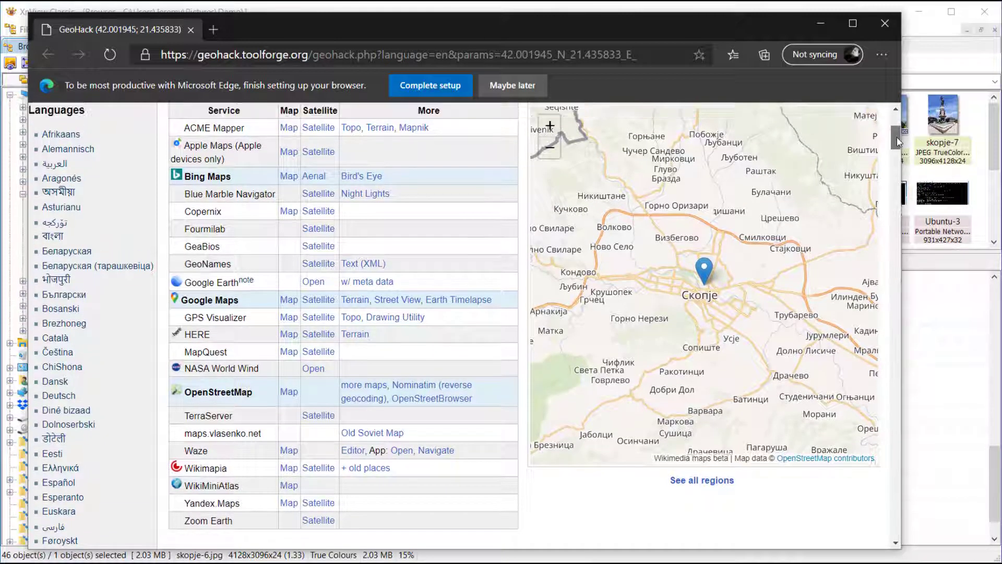
Step: View the photo's location in Google Maps Street View, turn around to face the mosque, and return to XnView
{"action": "left_click", "coordinate": [393, 301]}
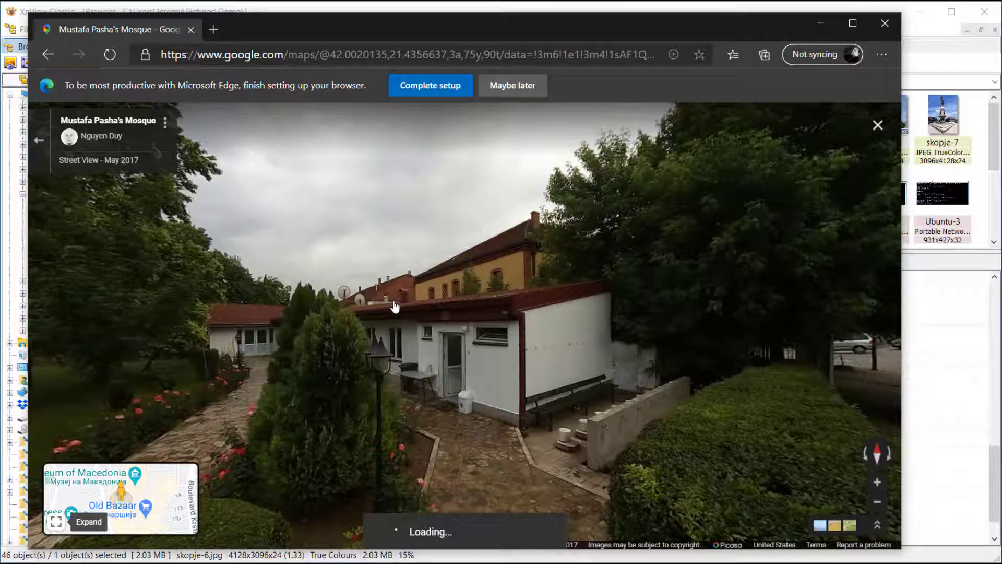
{"action": "left_click_drag", "start_coordinate": [746, 347], "coordinate": [132, 358]}
{"action": "left_click_drag", "start_coordinate": [631, 412], "coordinate": [94, 393]}
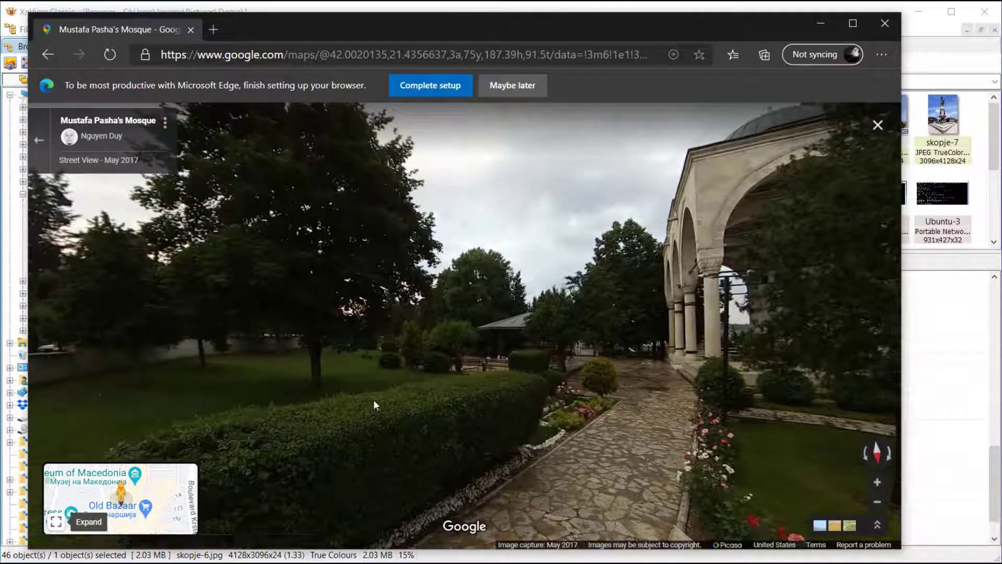
{"action": "left_click_drag", "start_coordinate": [581, 350], "coordinate": [296, 384]}
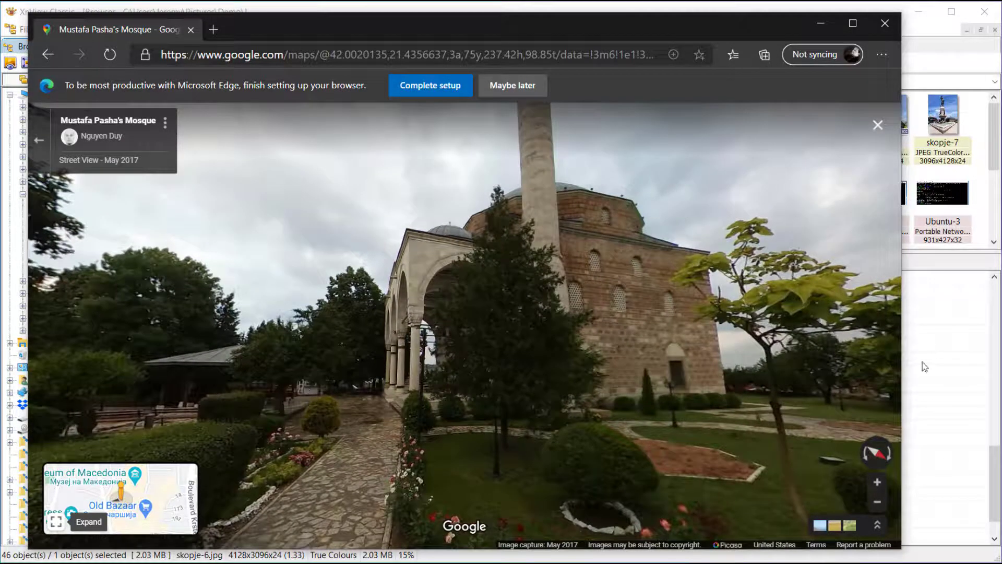
{"action": "left_click", "coordinate": [994, 460]}
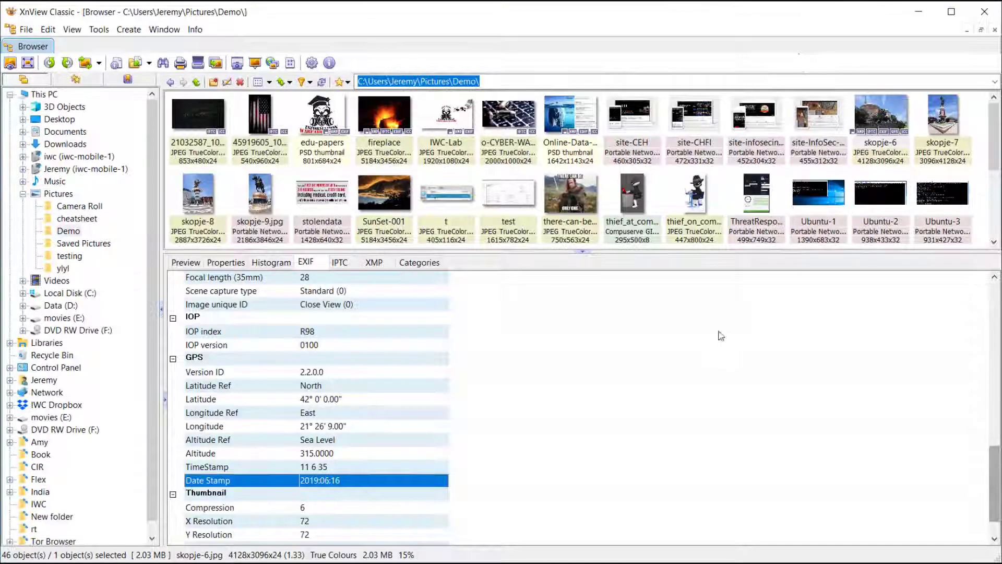
Step: Compare the preview of skopje-6.jpg with the mosque and its surroundings in Street View, and return to the photo's EXIF data in XnView
{"action": "left_click", "coordinate": [185, 263]}
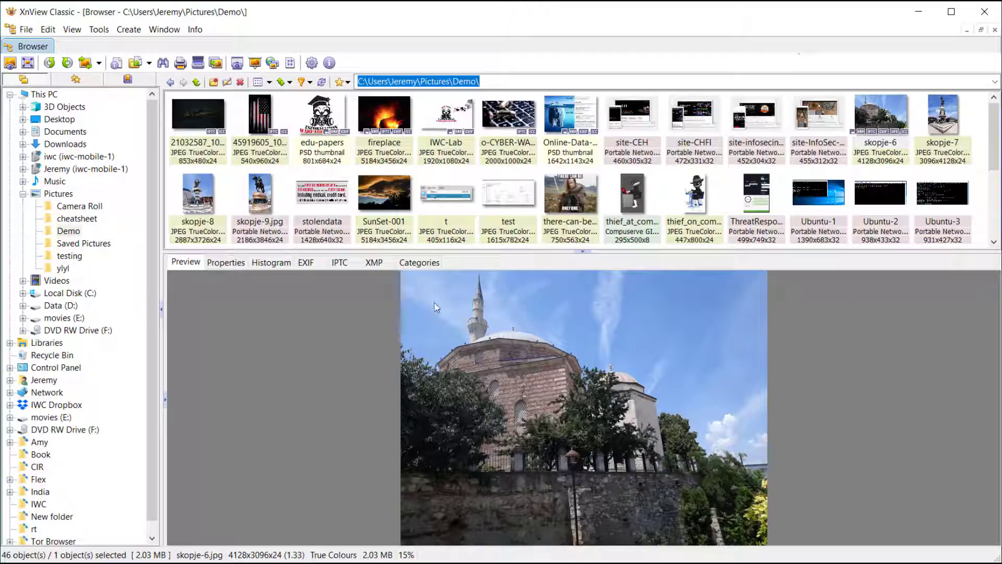
{"action": "key", "text": "alt+Tab"}
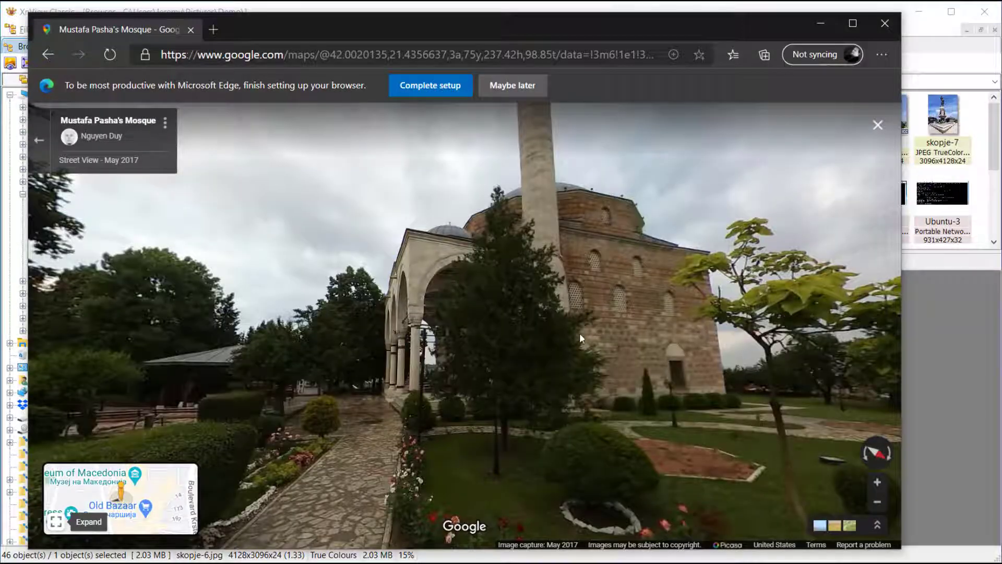
{"action": "left_click_drag", "start_coordinate": [641, 226], "coordinate": [615, 193]}
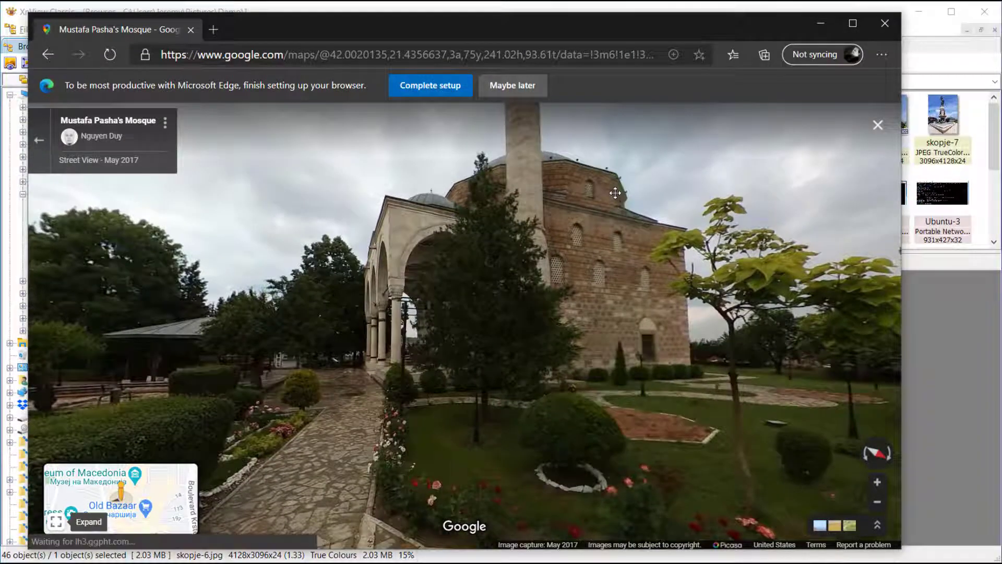
{"action": "left_click_drag", "start_coordinate": [728, 354], "coordinate": [666, 94]}
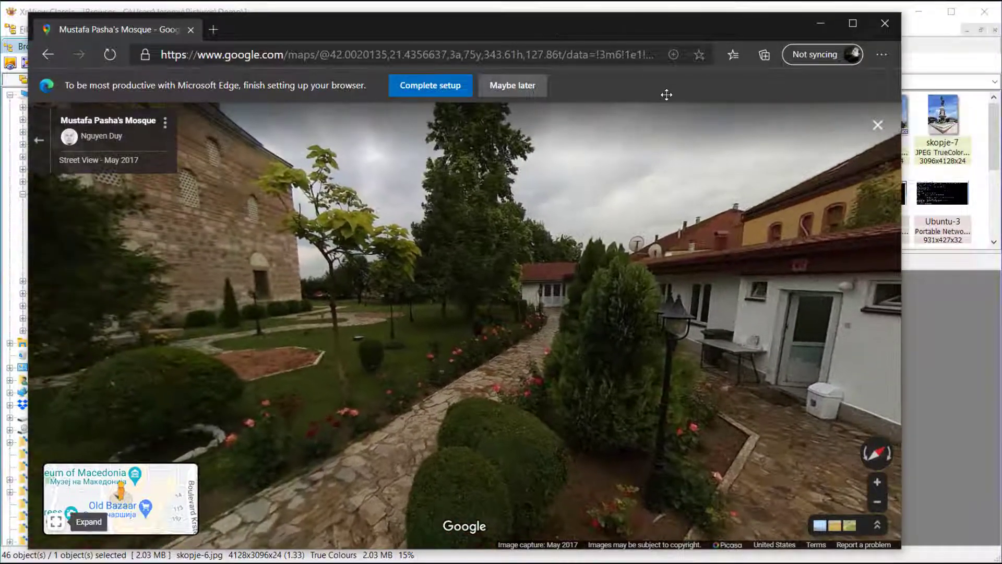
{"action": "left_click_drag", "start_coordinate": [108, 242], "coordinate": [916, 355]}
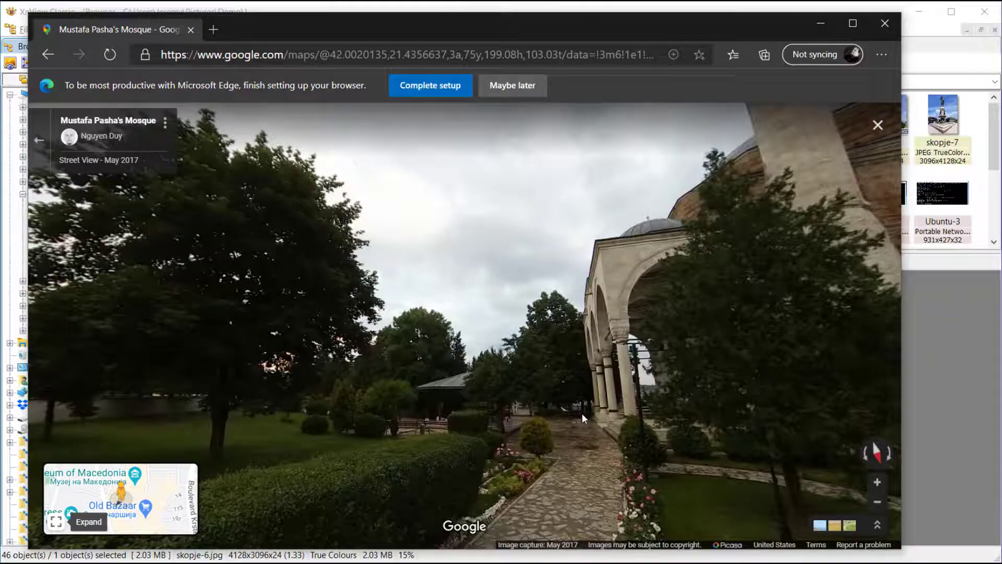
{"action": "left_click", "coordinate": [820, 24]}
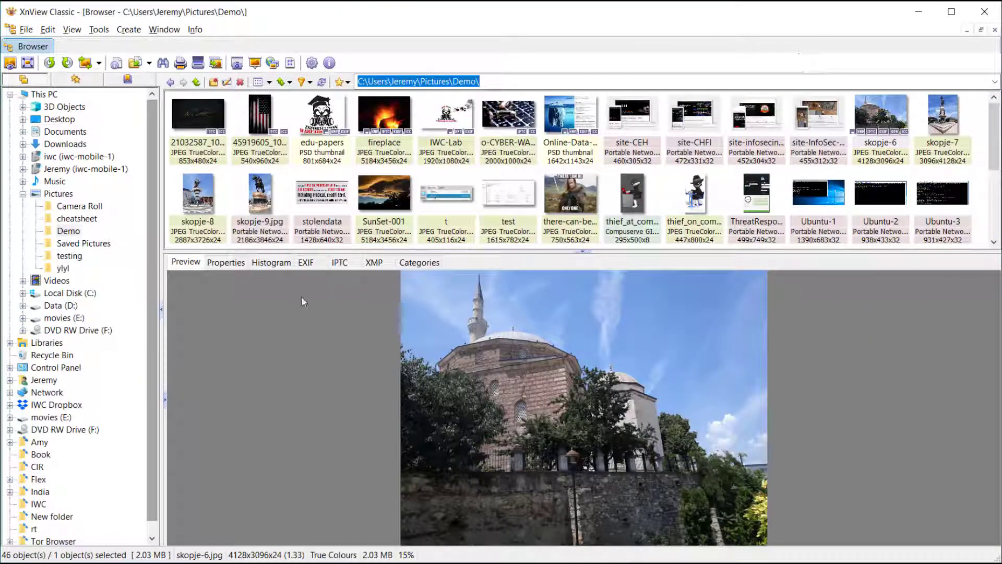
{"action": "left_click", "coordinate": [313, 265]}
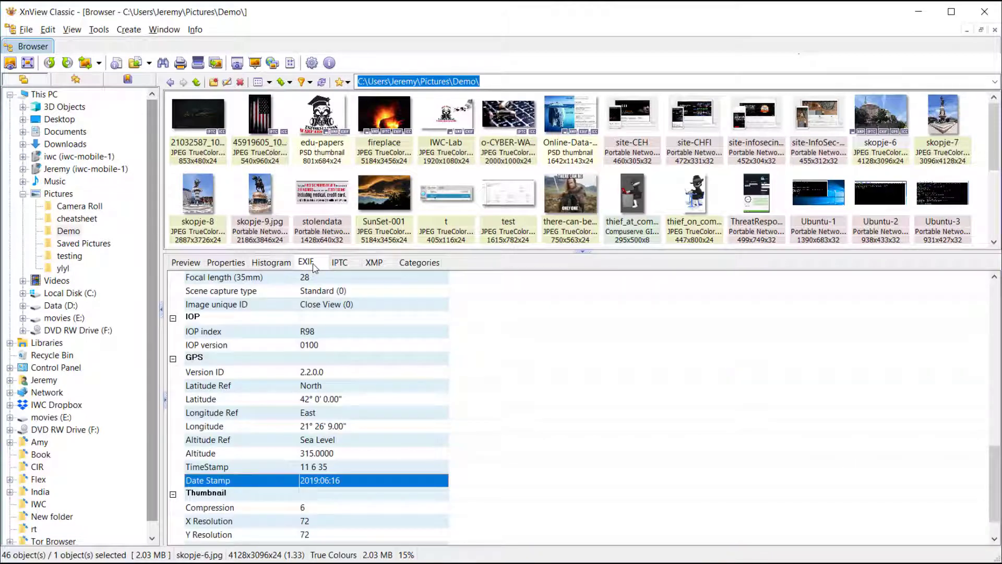